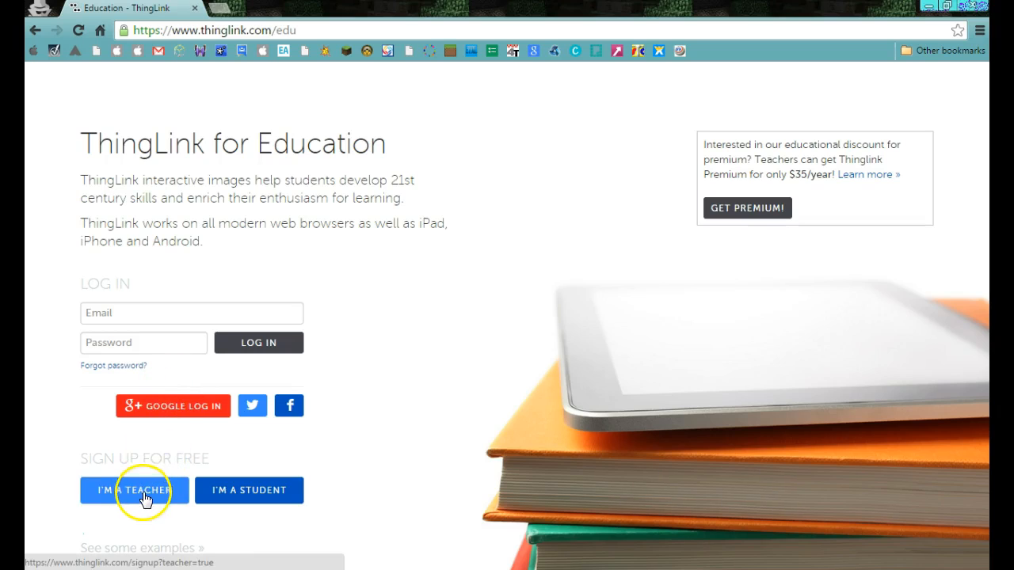
- Sign up for a free student account with the Google account and accept Thinglink's permission request
{"action": "left_click", "coordinate": [229, 490]}
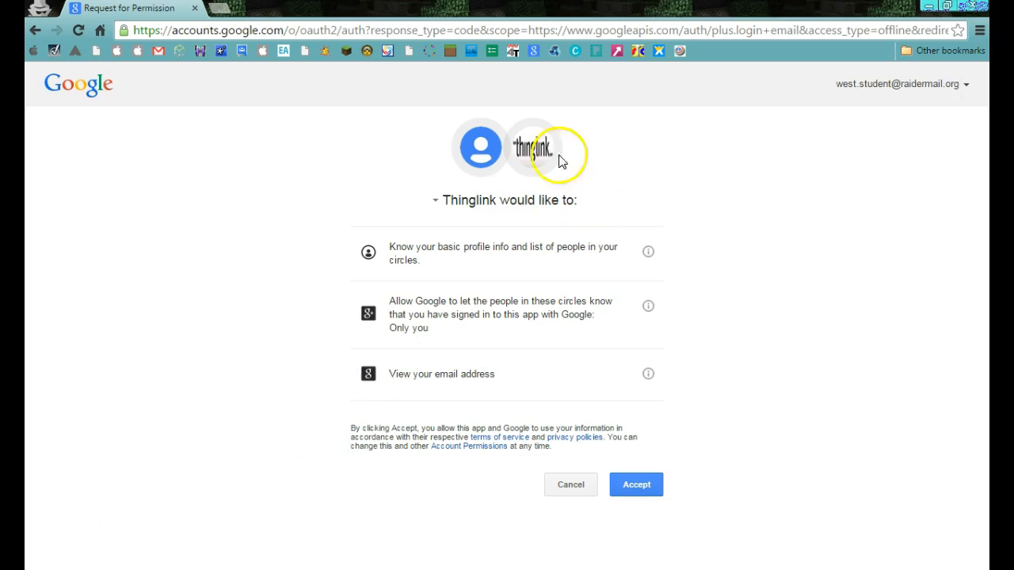
{"action": "left_click", "coordinate": [639, 484]}
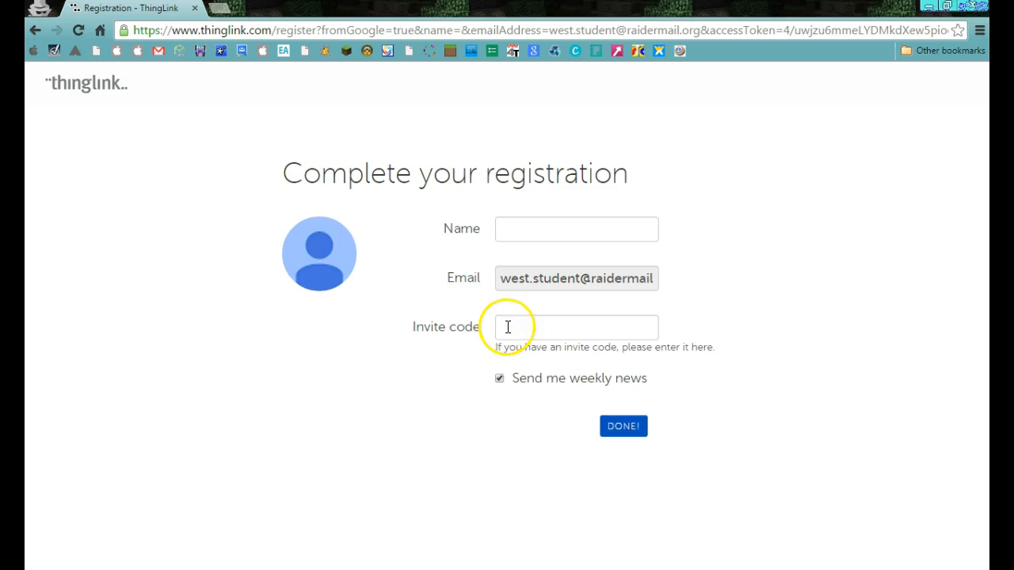
- Complete the registration with the name Demo and the invite code, and opt out of the weekly news
{"action": "left_click", "coordinate": [523, 227]}
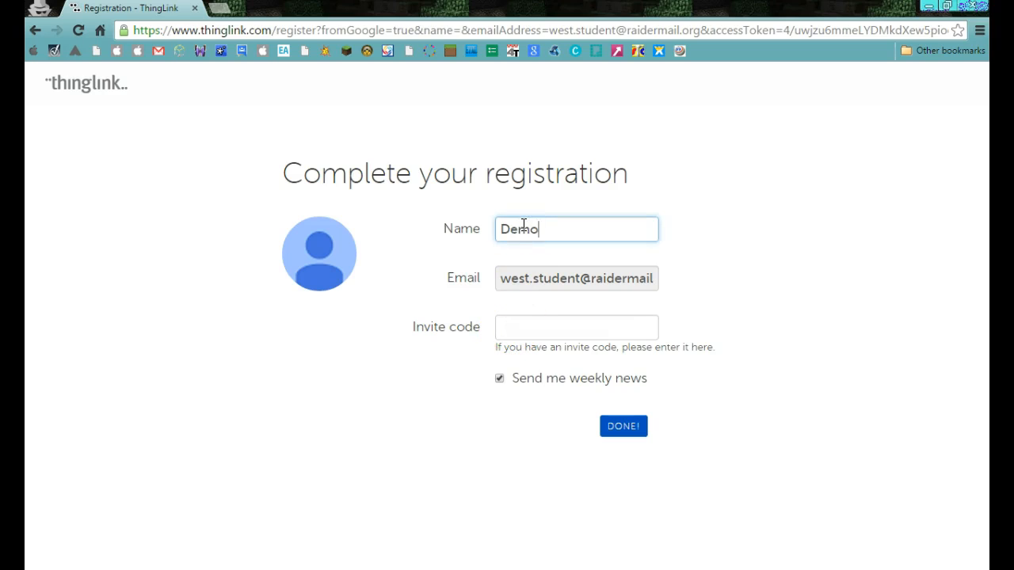
{"action": "type", "text": "Demo"}
{"action": "key", "text": "Tab"}
{"action": "key", "text": "Tab"}
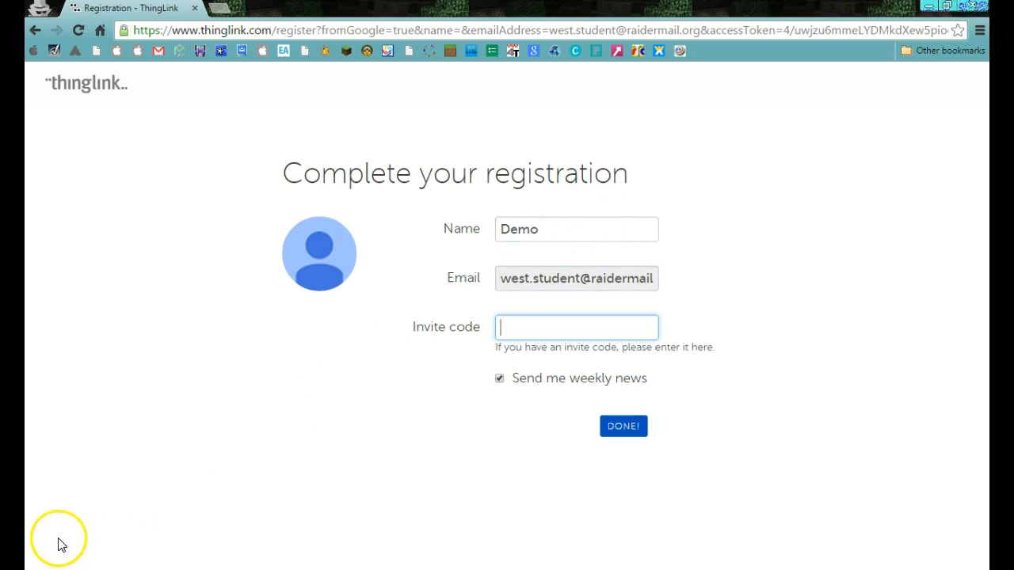
{"action": "mouse_move", "coordinate": [1002, 131]}
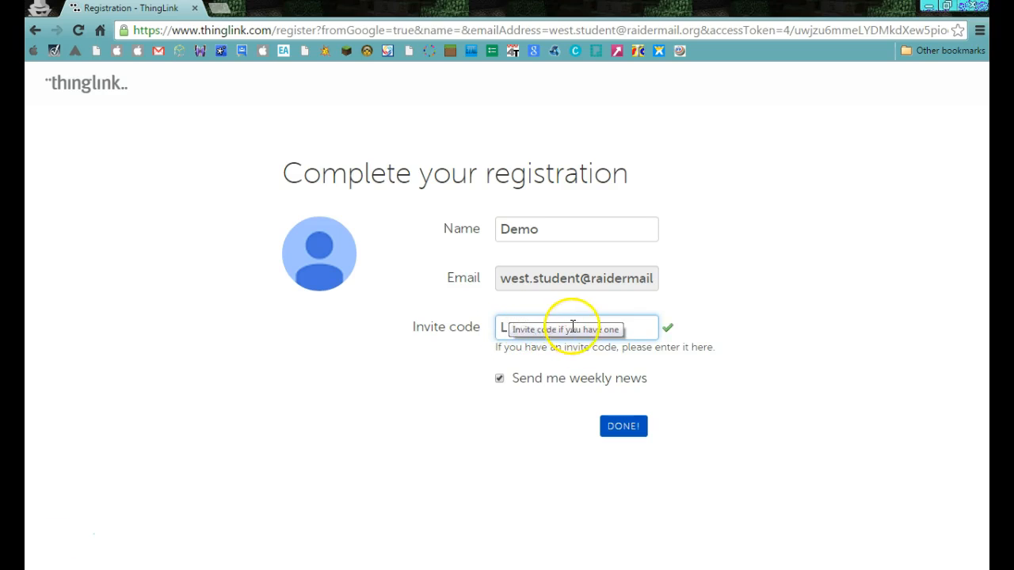
{"action": "left_click", "coordinate": [692, 389]}
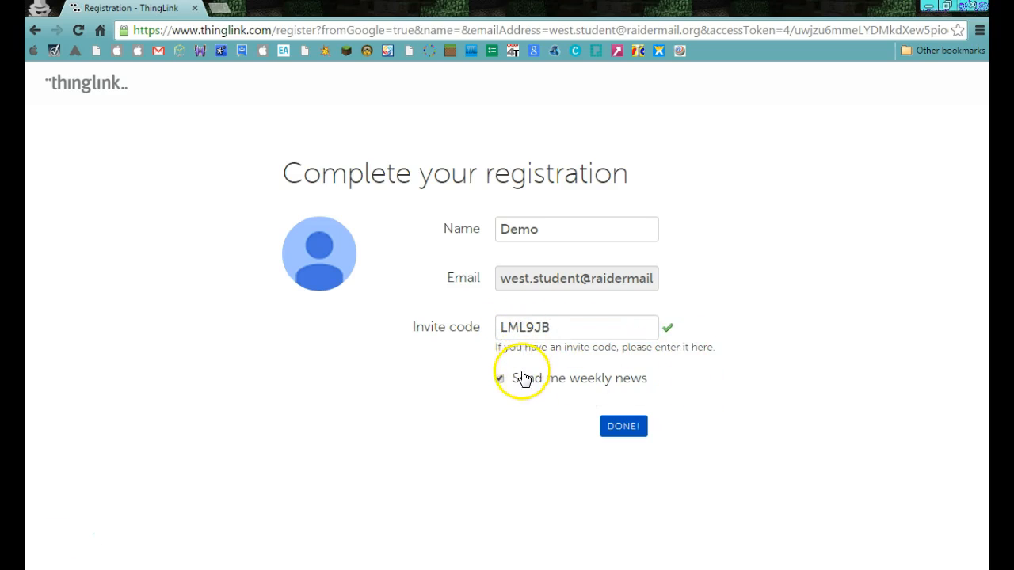
{"action": "left_click", "coordinate": [499, 380]}
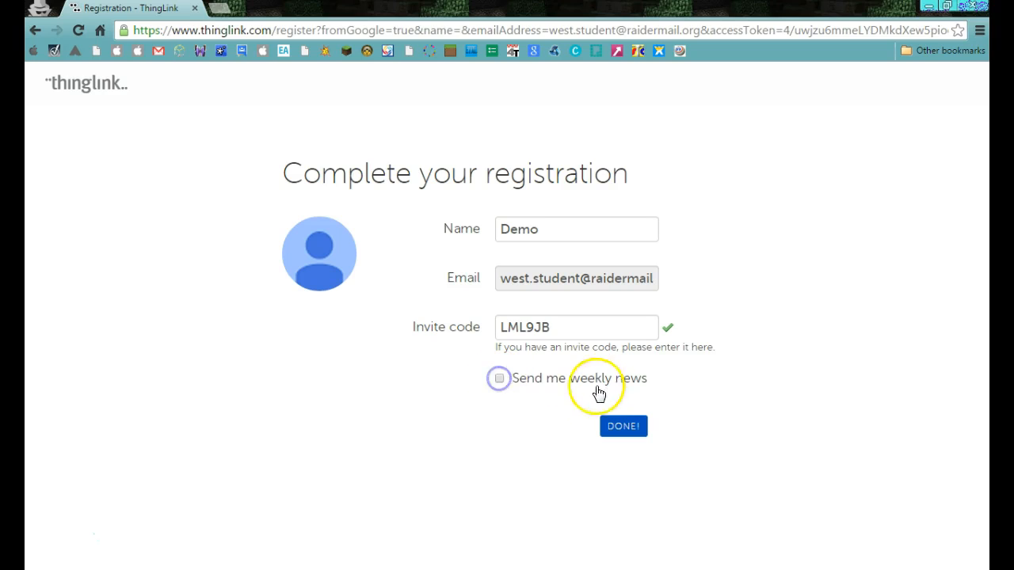
{"action": "left_click", "coordinate": [625, 427]}
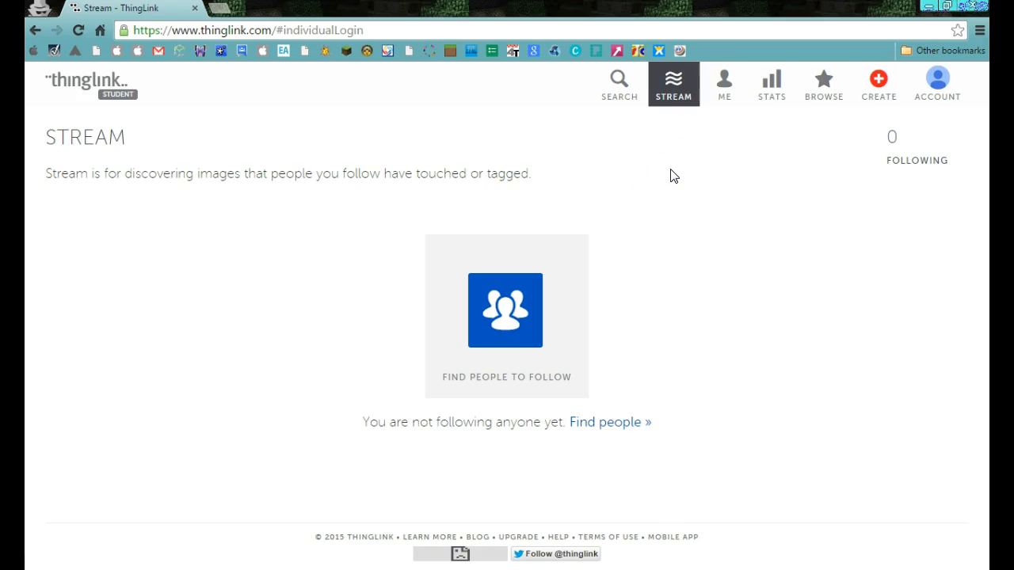
- Open ThingLink's image upload page and download the Sidney History Map image from the History of Sidney- Thinglink assignment in Google Classroom
{"action": "left_click", "coordinate": [880, 88]}
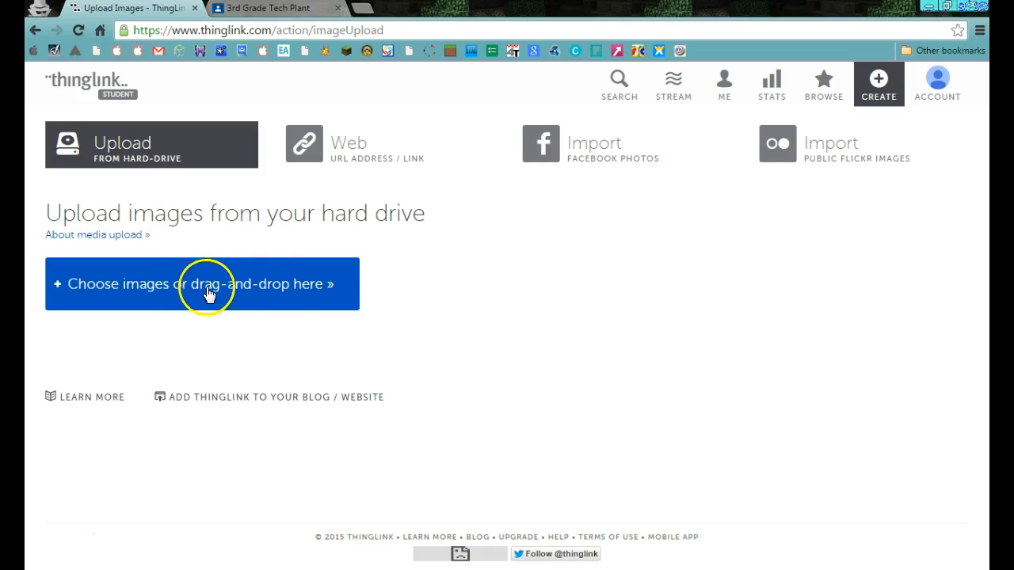
{"action": "left_click", "coordinate": [268, 8]}
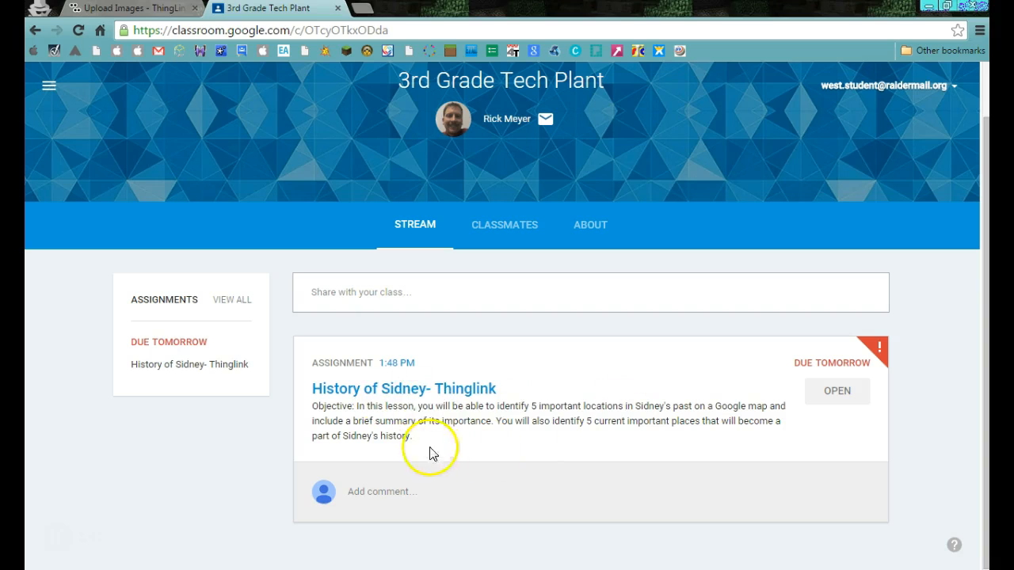
{"action": "left_click", "coordinate": [829, 393]}
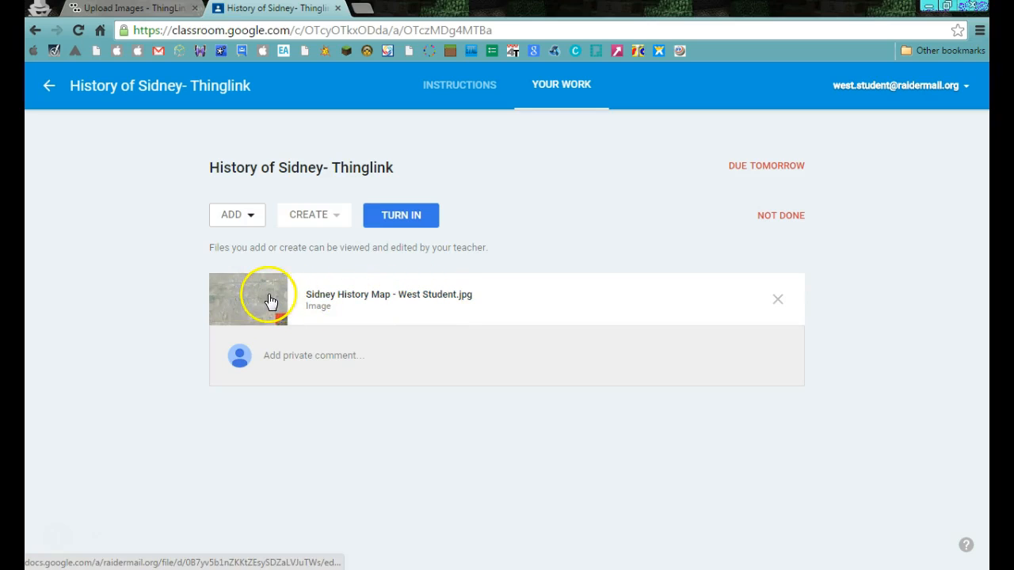
{"action": "left_click", "coordinate": [353, 297]}
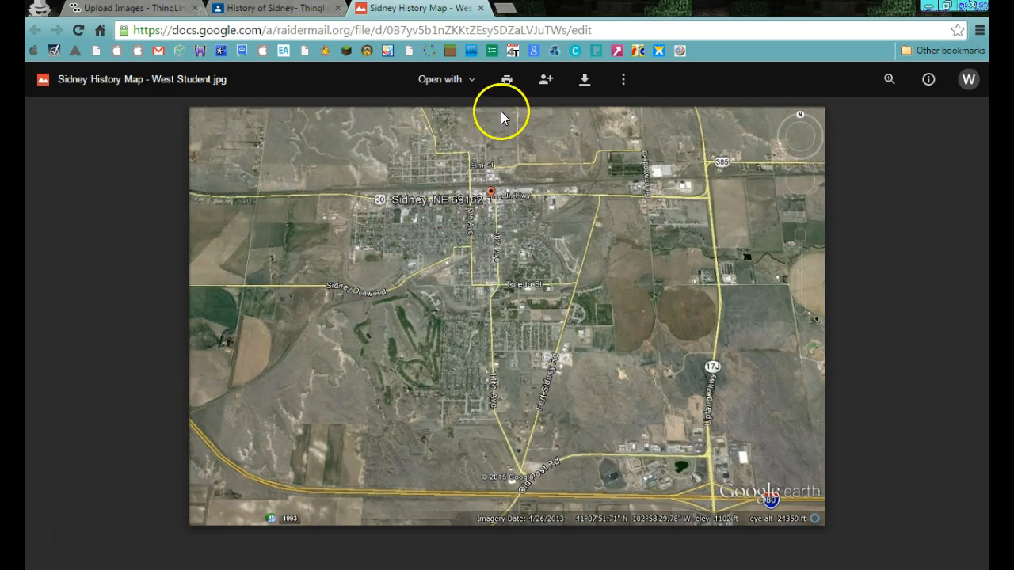
{"action": "left_click", "coordinate": [586, 84]}
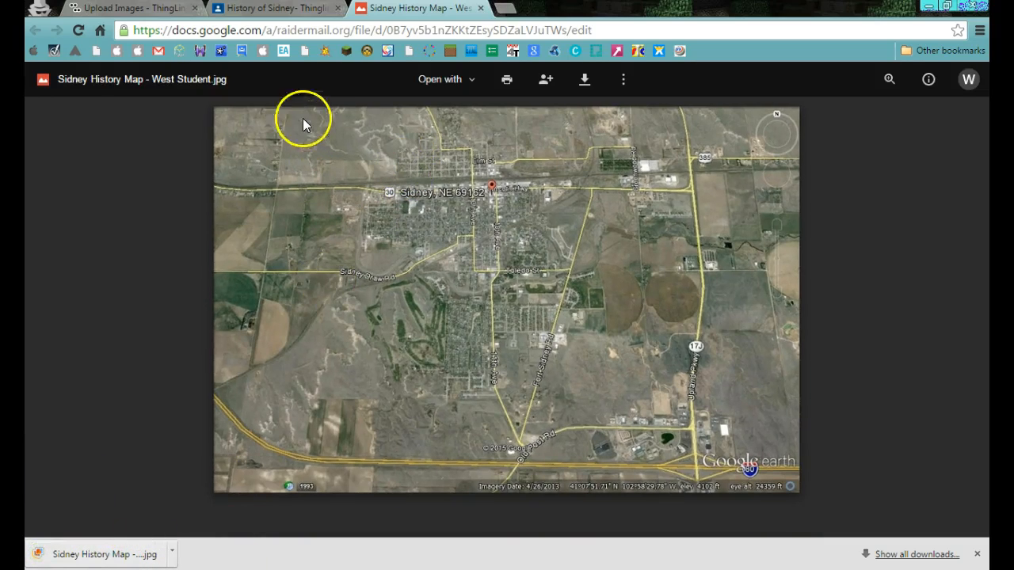
- Switch back to ThingLink, upload the downloaded Sidney History Map image, and title it Name Sidney Map
{"action": "left_click", "coordinate": [101, 11]}
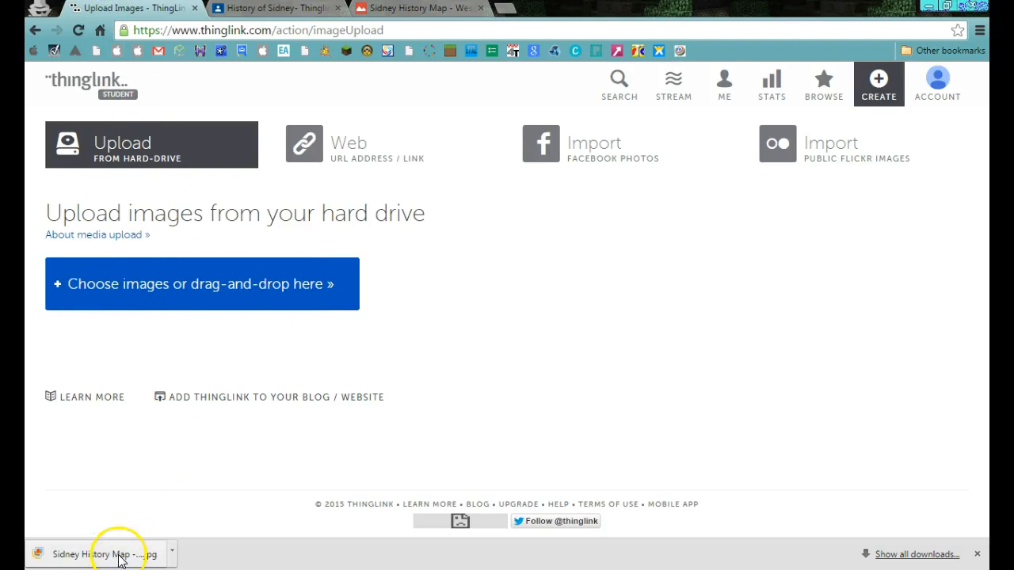
{"action": "left_click_drag", "start_coordinate": [122, 557], "coordinate": [254, 278]}
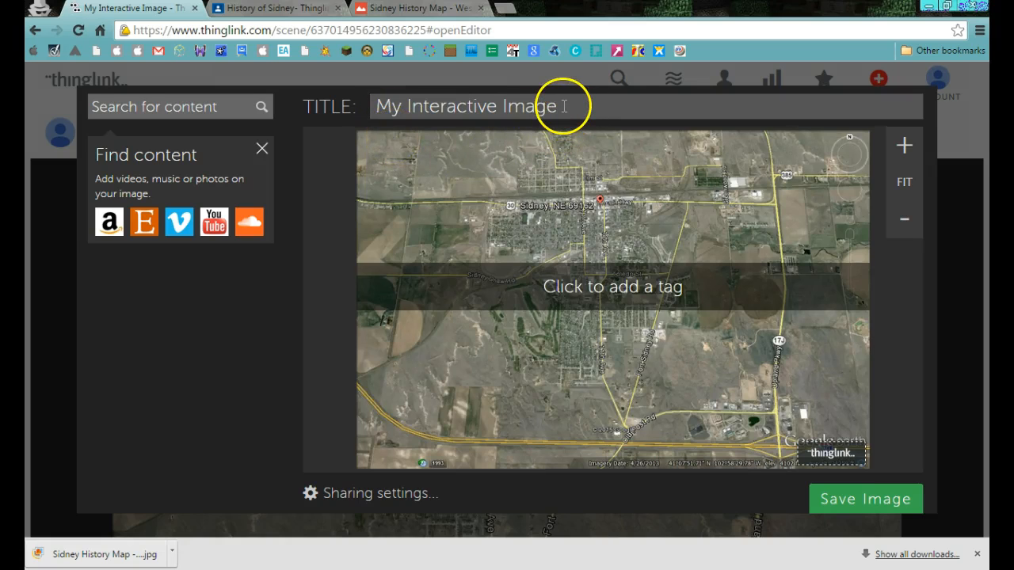
{"action": "left_click_drag", "start_coordinate": [564, 106], "coordinate": [320, 110]}
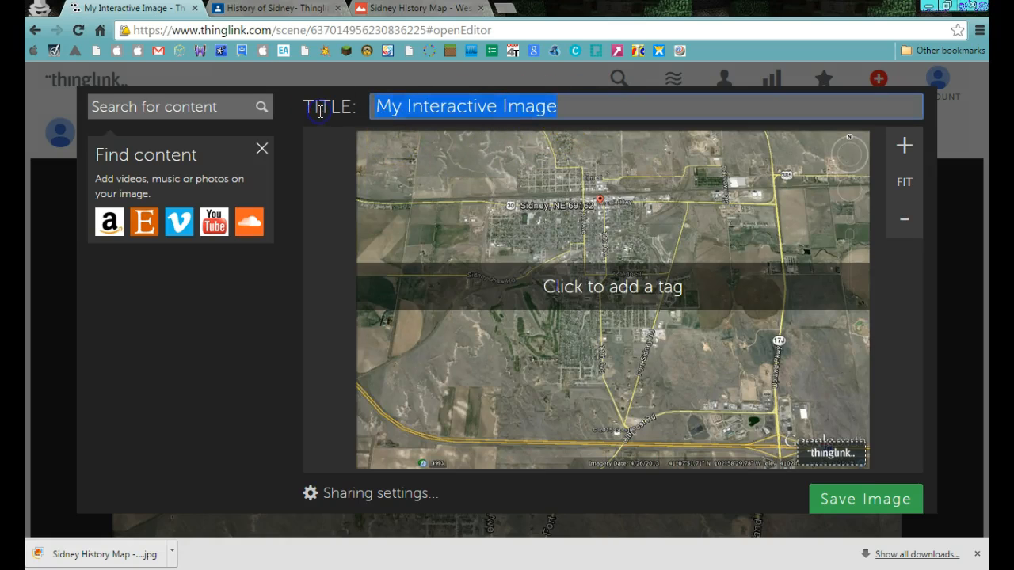
{"action": "type", "text": "Name"}
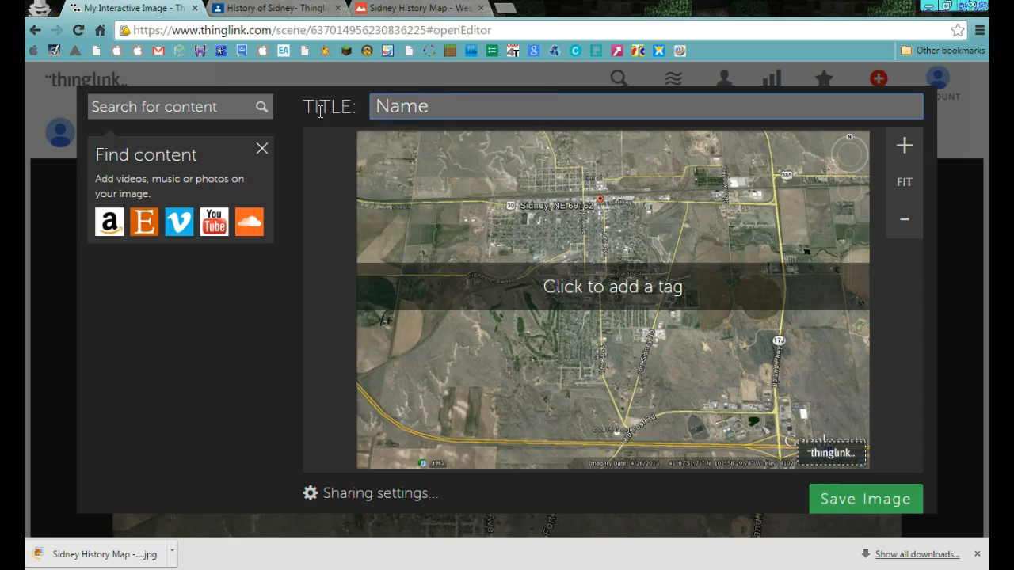
{"action": "type", "text": " Sidney Map"}
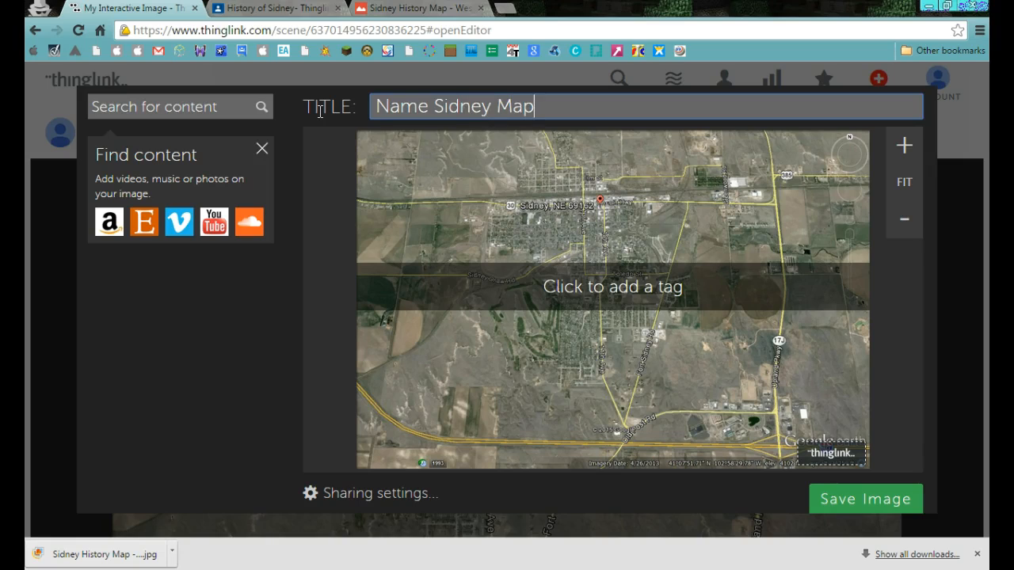
{"action": "left_click", "coordinate": [526, 230]}
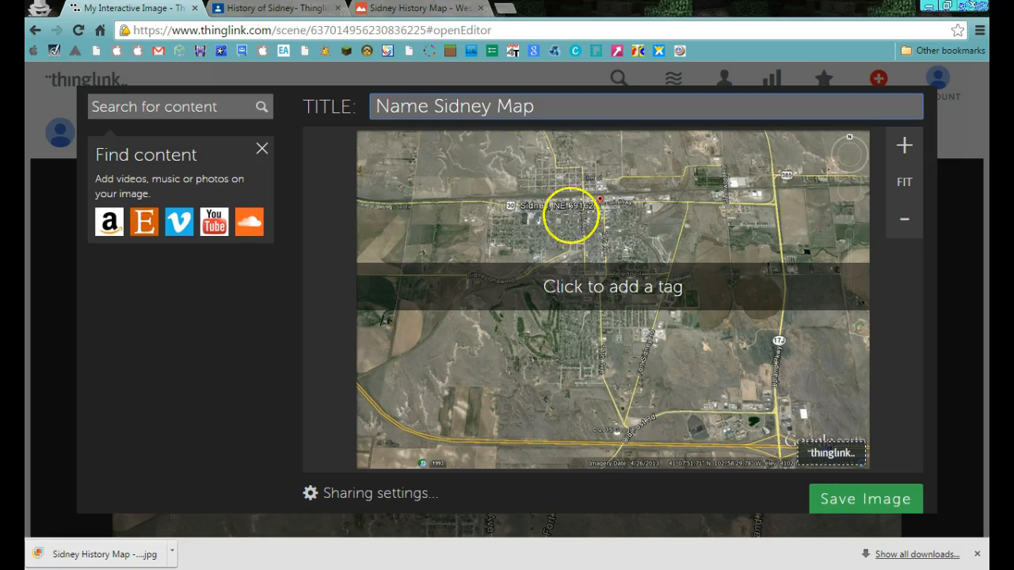
{"action": "left_click", "coordinate": [252, 10]}
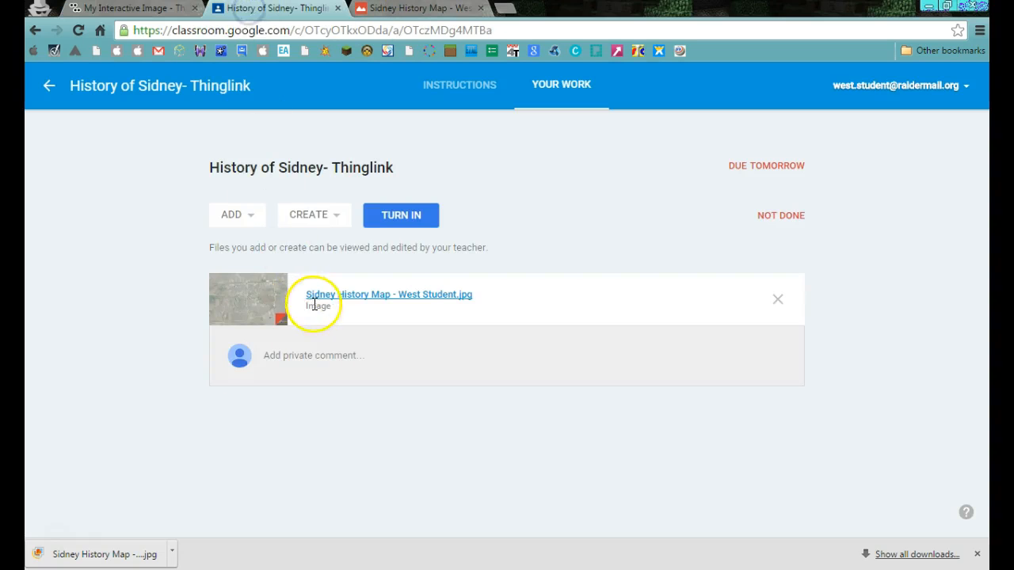
{"action": "left_click", "coordinate": [396, 11]}
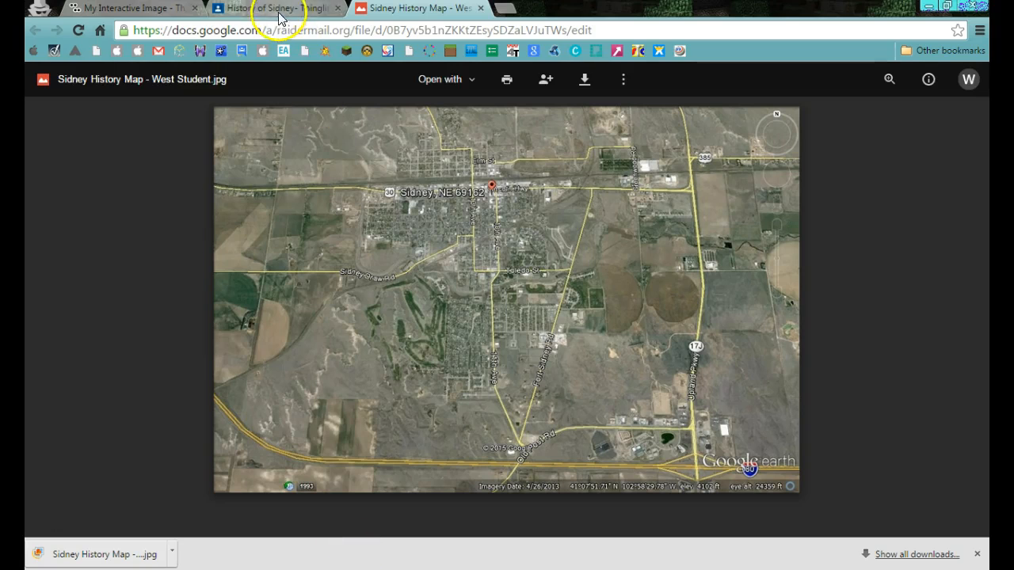
{"action": "left_click", "coordinate": [136, 10]}
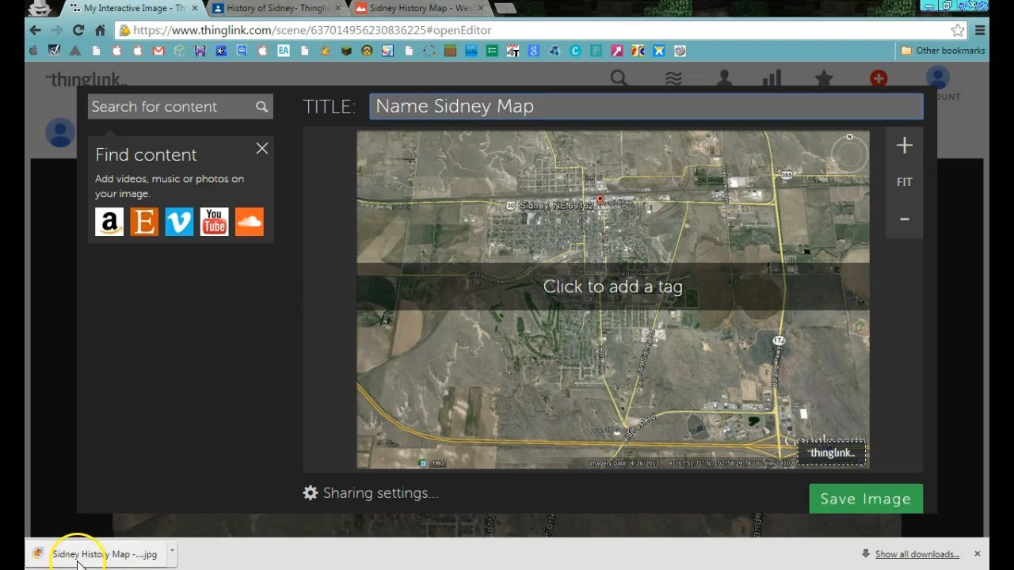
{"action": "left_click", "coordinate": [547, 117]}
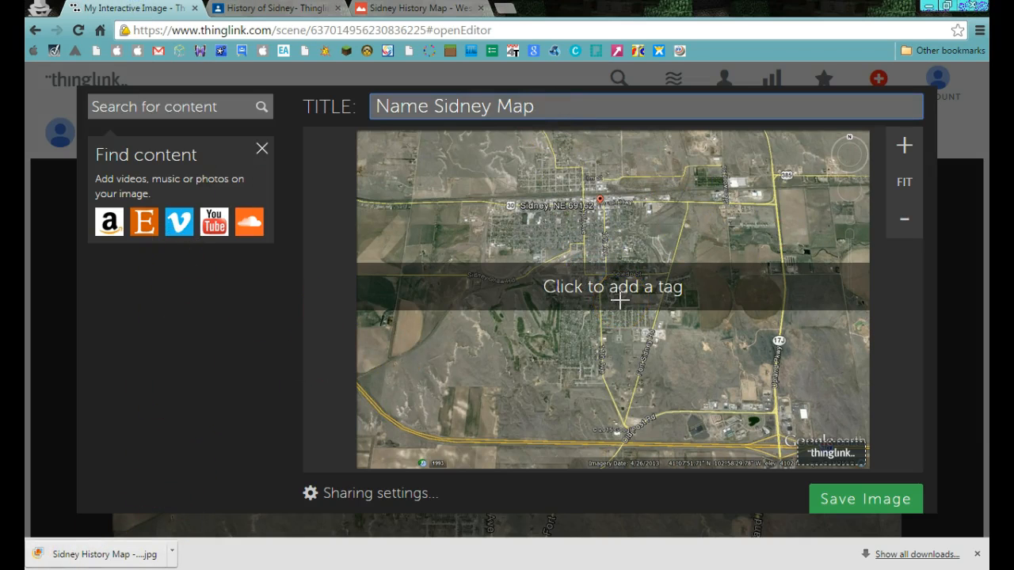
{"action": "left_click", "coordinate": [623, 302]}
{"action": "left_click", "coordinate": [58, 544]}
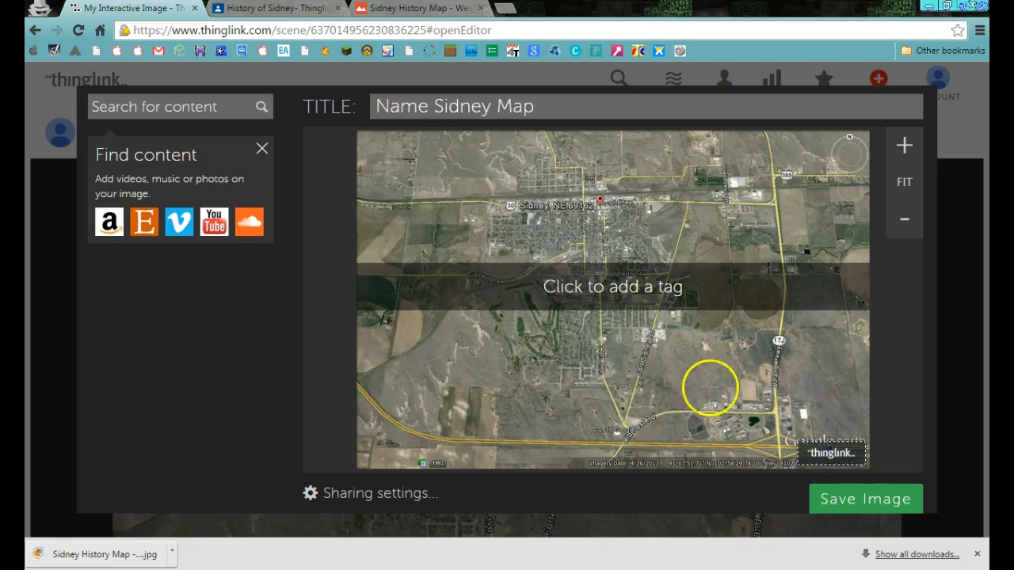
- Save the map image without adding any tags
{"action": "left_click", "coordinate": [834, 491]}
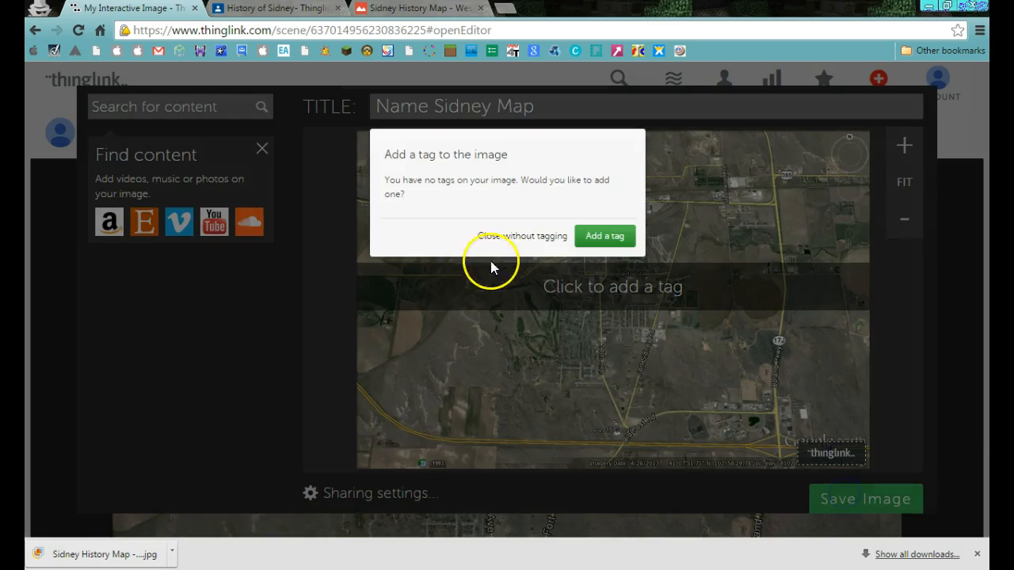
{"action": "left_click", "coordinate": [499, 236]}
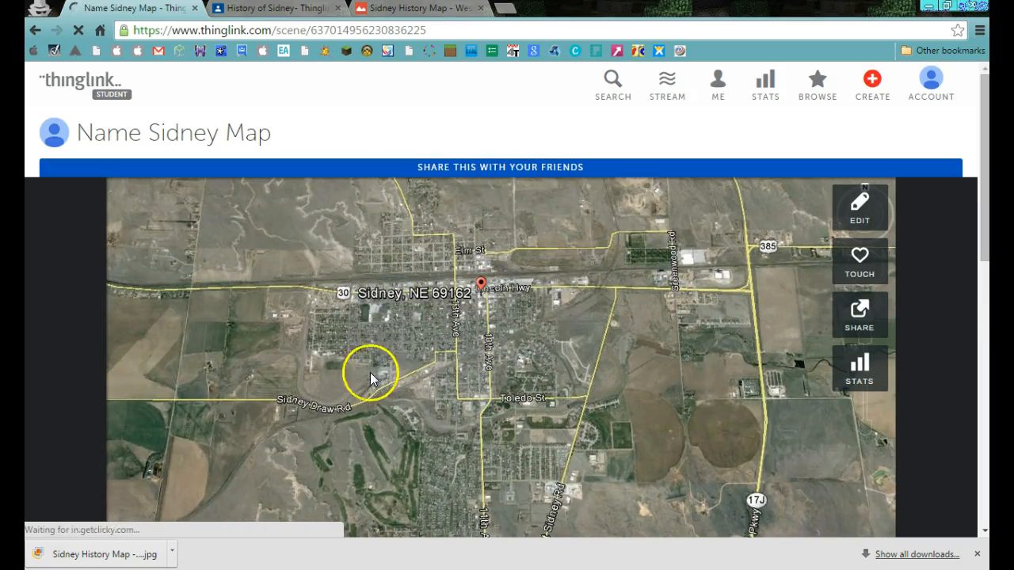
- Examine the published map page, from the Sidney streets and landmarks down to the comments and related images
{"action": "scroll", "coordinate": [457, 359], "scroll_direction": "down", "scroll_amount": 1}
{"action": "scroll", "coordinate": [458, 360], "scroll_direction": "down", "scroll_amount": 2}
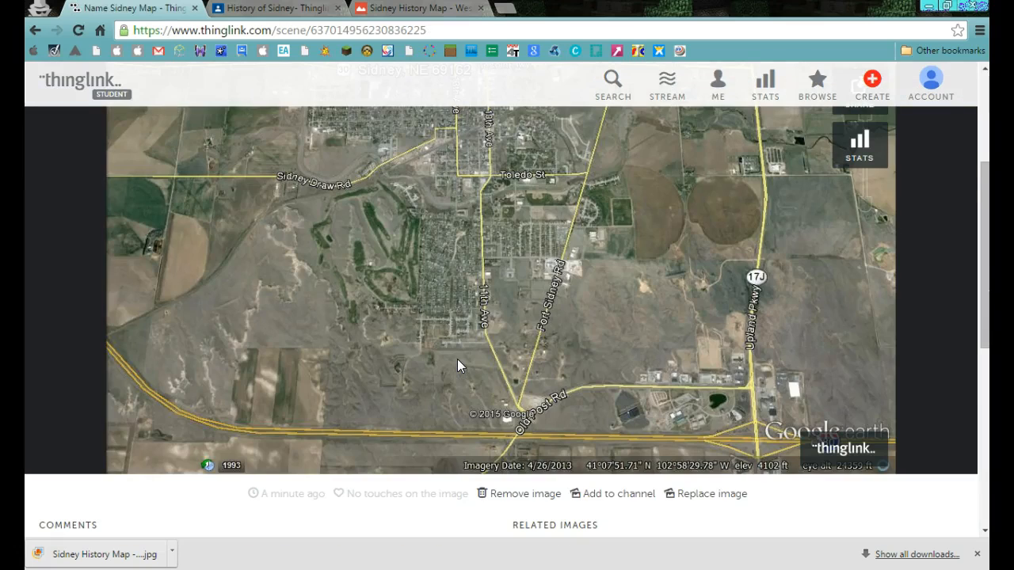
{"action": "scroll", "coordinate": [457, 359], "scroll_direction": "up", "scroll_amount": 1}
{"action": "scroll", "coordinate": [458, 359], "scroll_direction": "down", "scroll_amount": 2}
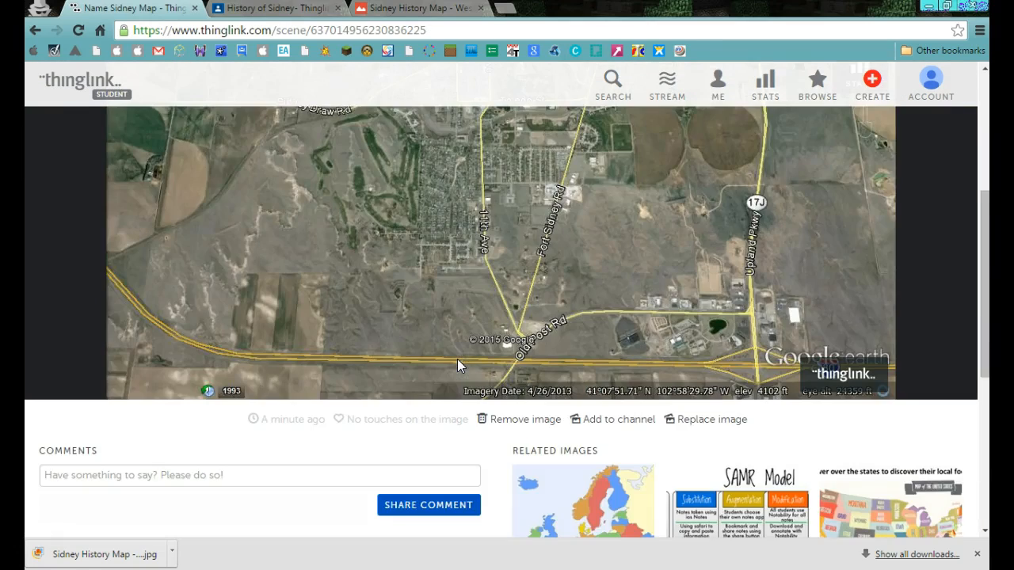
{"action": "scroll", "coordinate": [457, 359], "scroll_direction": "down", "scroll_amount": 2}
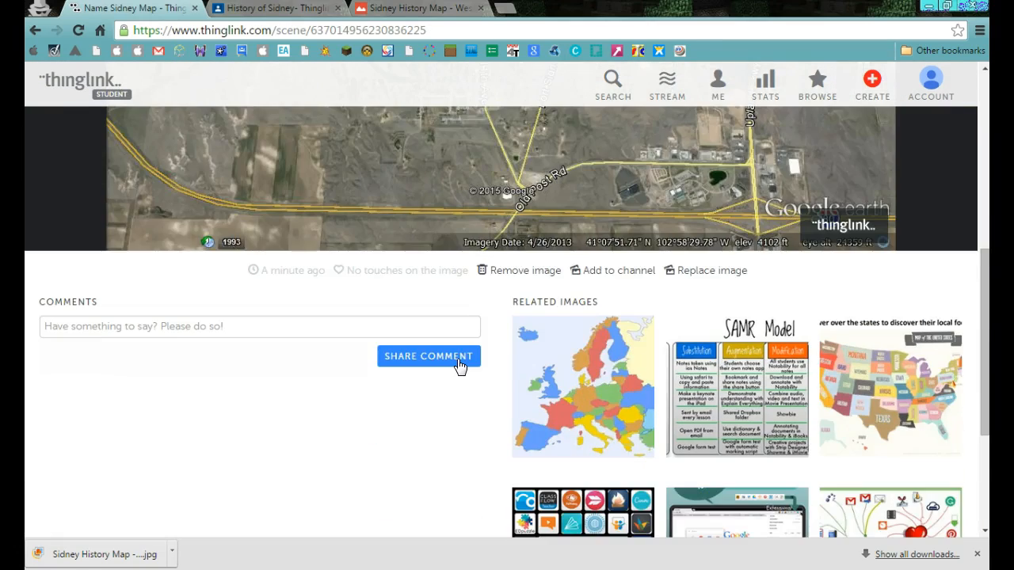
{"action": "scroll", "coordinate": [458, 360], "scroll_direction": "up", "scroll_amount": 5}
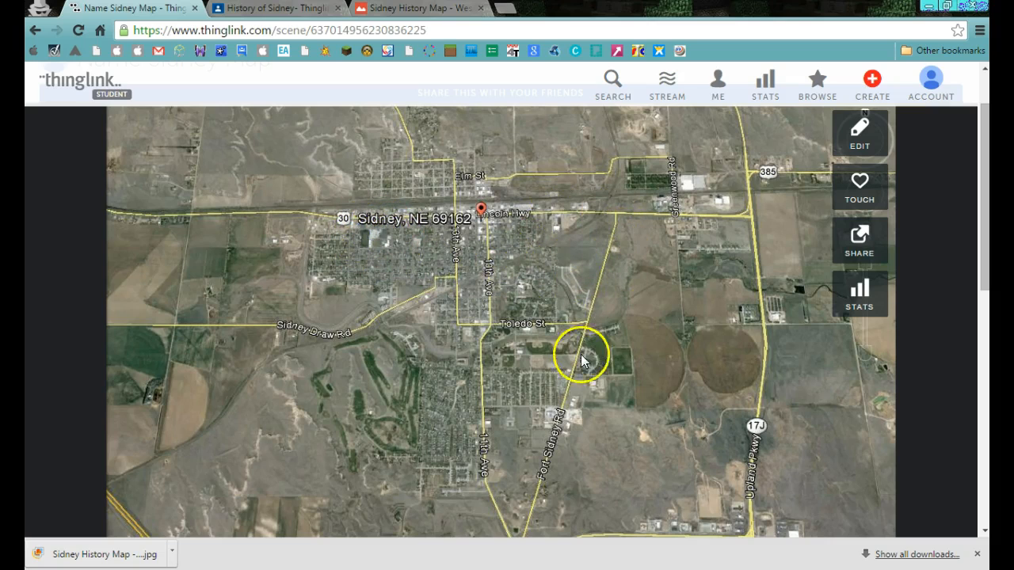
{"action": "scroll", "coordinate": [553, 440], "scroll_direction": "down", "scroll_amount": 2}
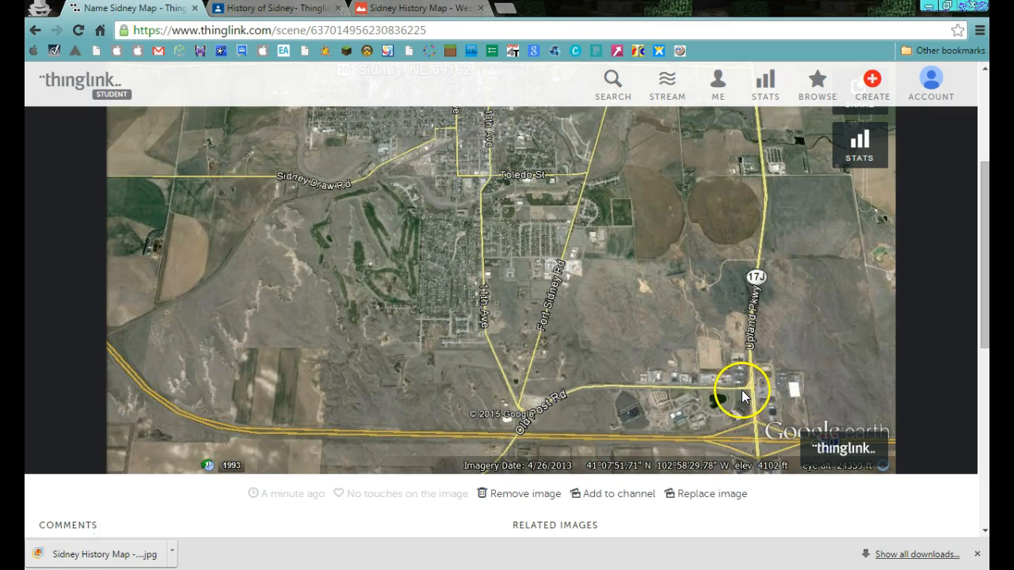
{"action": "scroll", "coordinate": [652, 382], "scroll_direction": "up", "scroll_amount": 1}
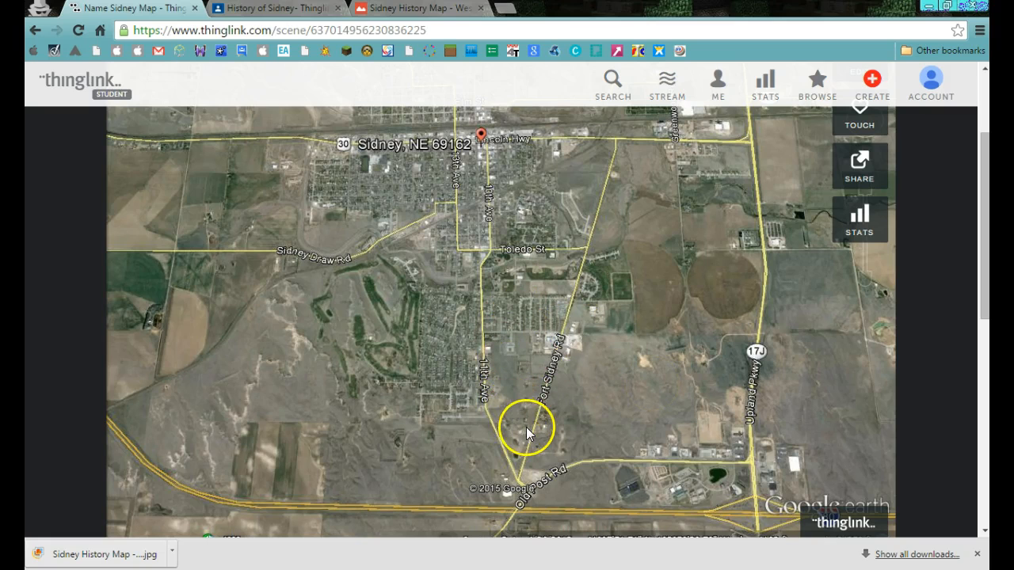
{"action": "scroll", "coordinate": [531, 420], "scroll_direction": "up", "scroll_amount": 2}
{"action": "scroll", "coordinate": [536, 419], "scroll_direction": "down", "scroll_amount": 1}
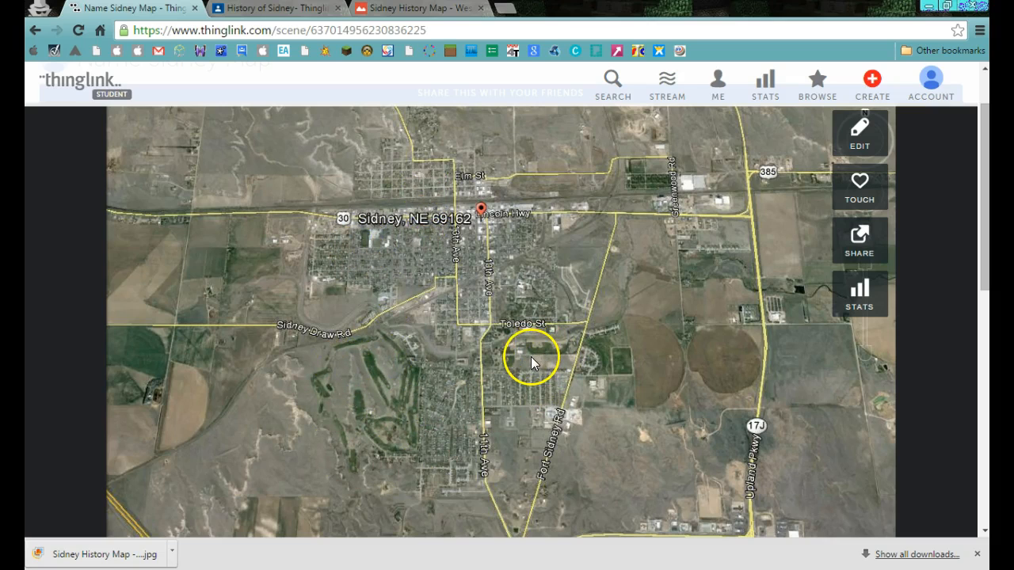
{"action": "scroll", "coordinate": [523, 372], "scroll_direction": "down", "scroll_amount": 3}
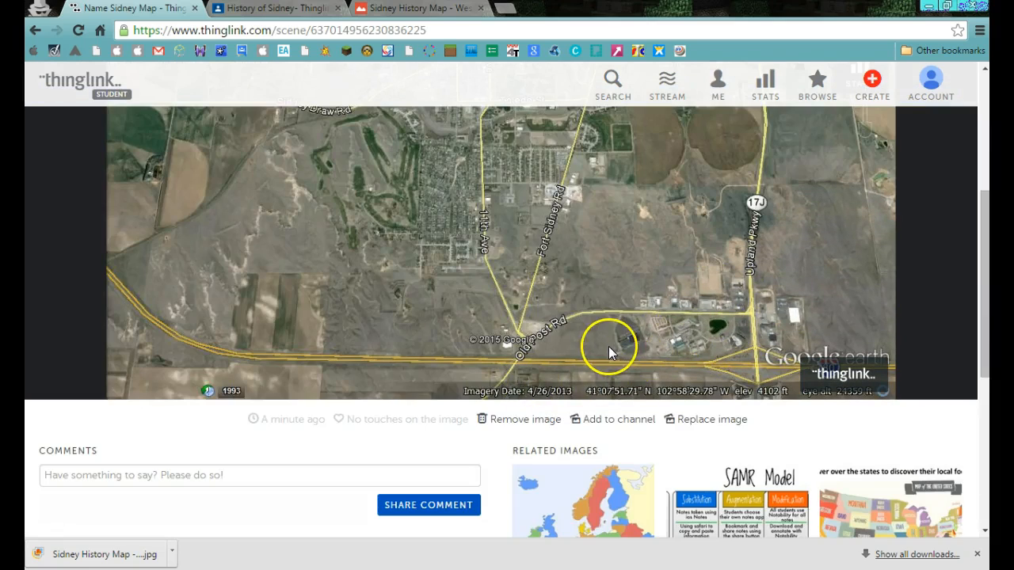
{"action": "scroll", "coordinate": [607, 345], "scroll_direction": "up", "scroll_amount": 1}
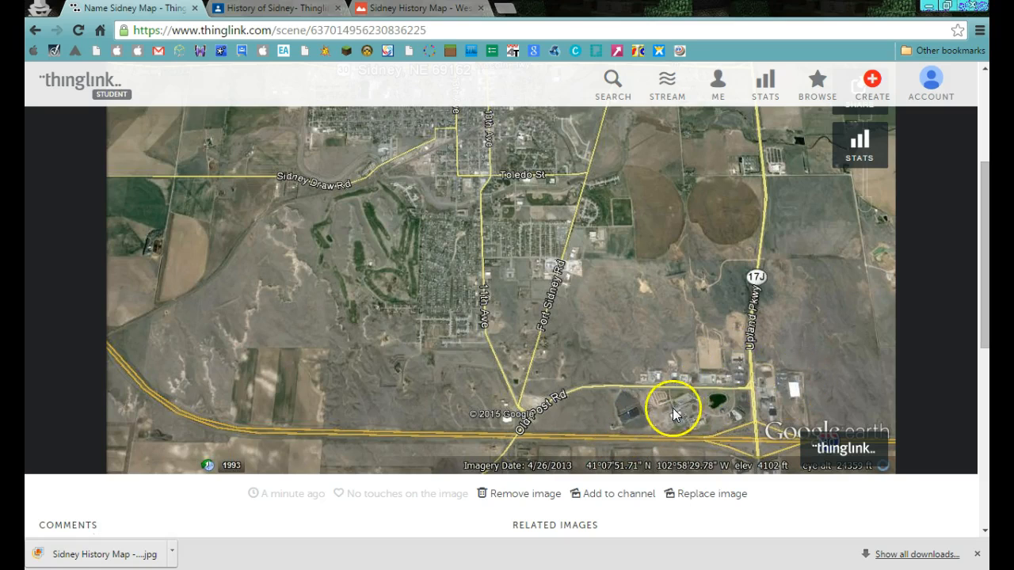
- Open the Name Sidney Map image for editing and place a tag on the golf course south of Sidney Draw Rd
{"action": "scroll", "coordinate": [654, 415], "scroll_direction": "up", "scroll_amount": 3}
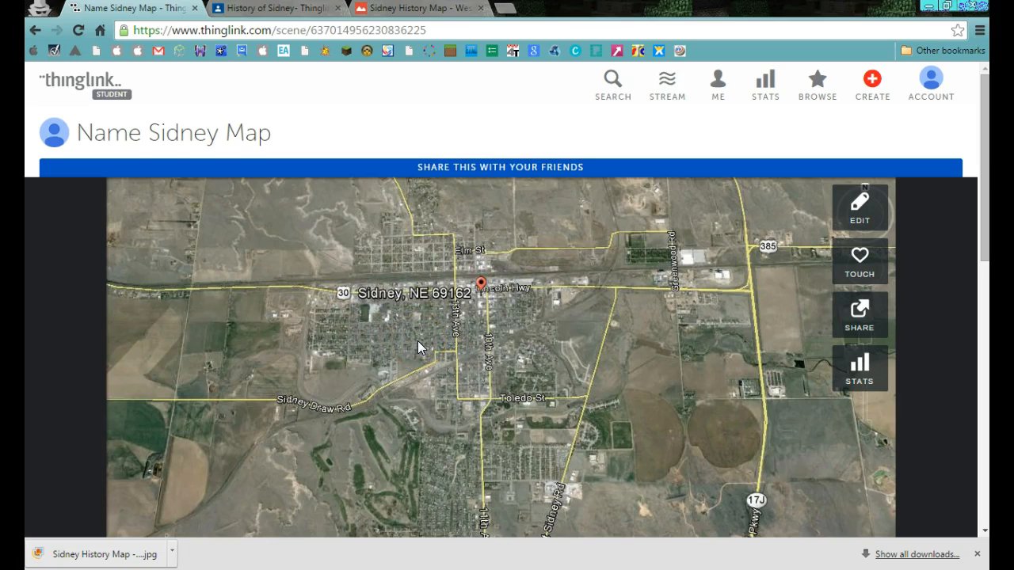
{"action": "scroll", "coordinate": [417, 341], "scroll_direction": "down", "scroll_amount": 1}
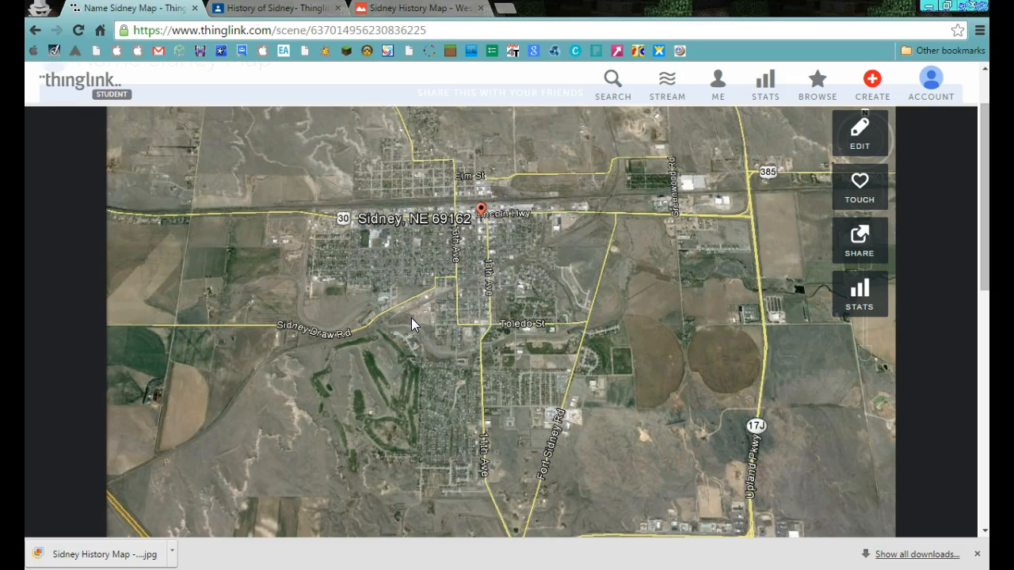
{"action": "scroll", "coordinate": [657, 270], "scroll_direction": "up", "scroll_amount": 1}
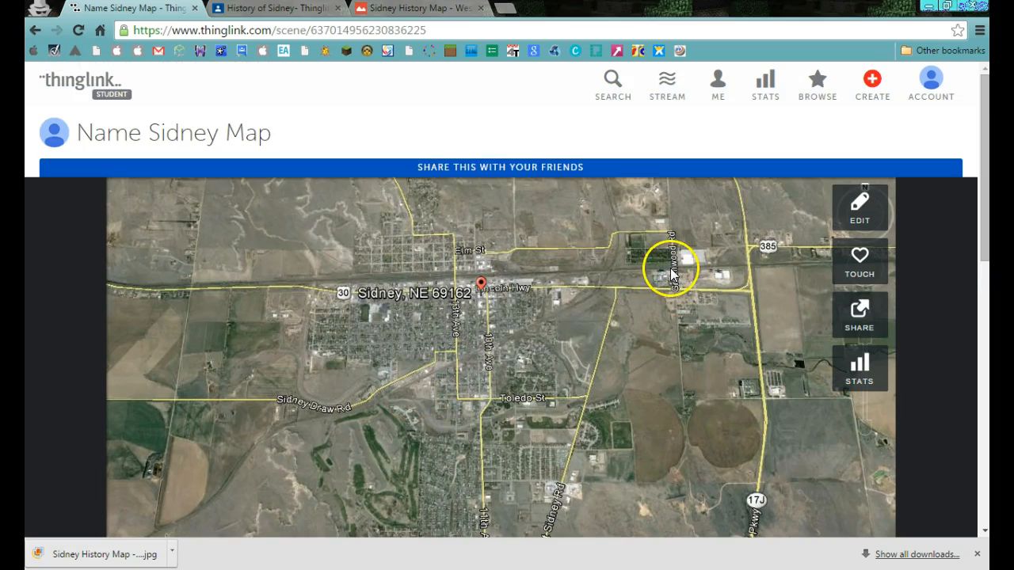
{"action": "left_click", "coordinate": [860, 213]}
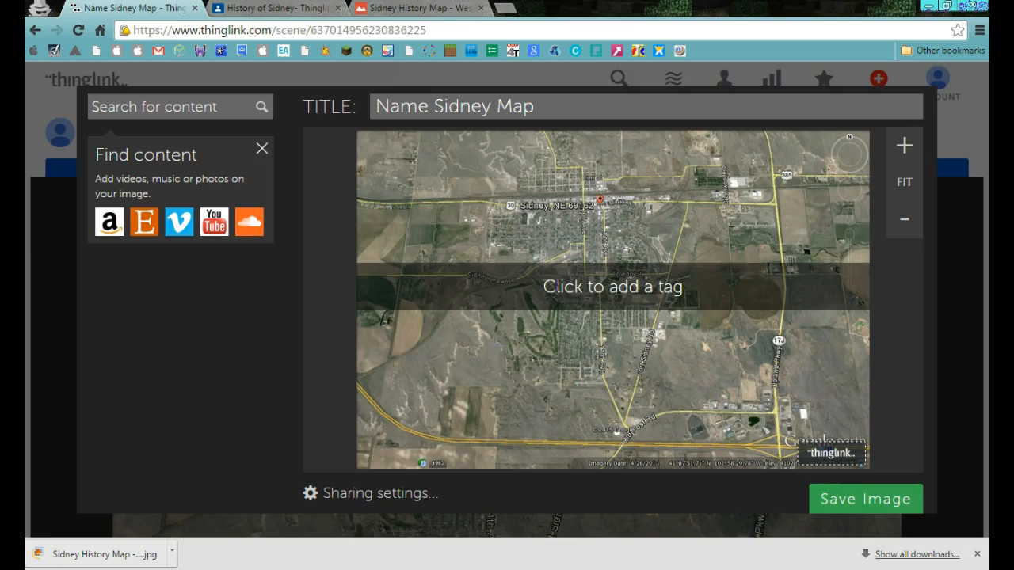
{"action": "left_click", "coordinate": [39, 539]}
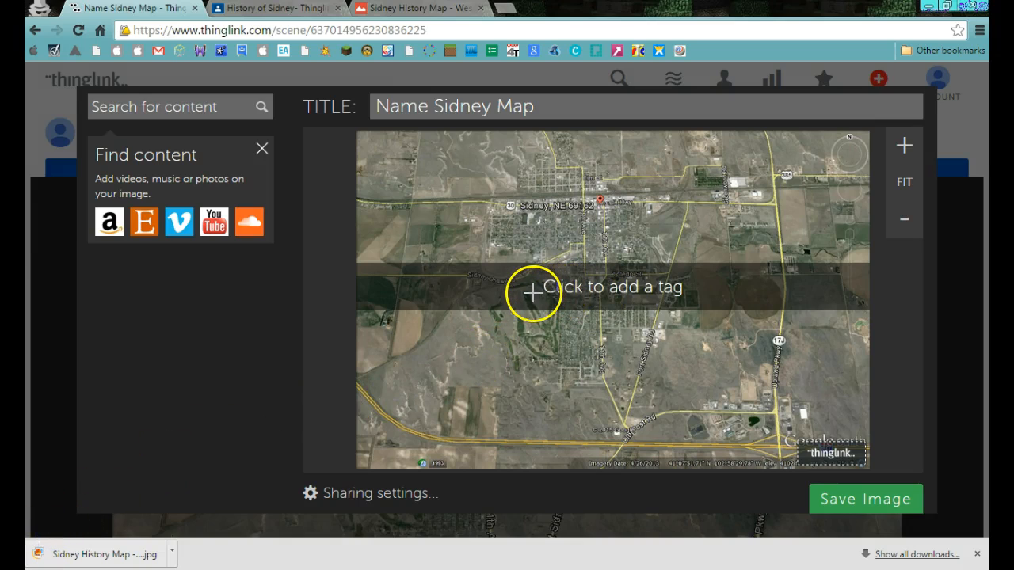
{"action": "left_click", "coordinate": [596, 295]}
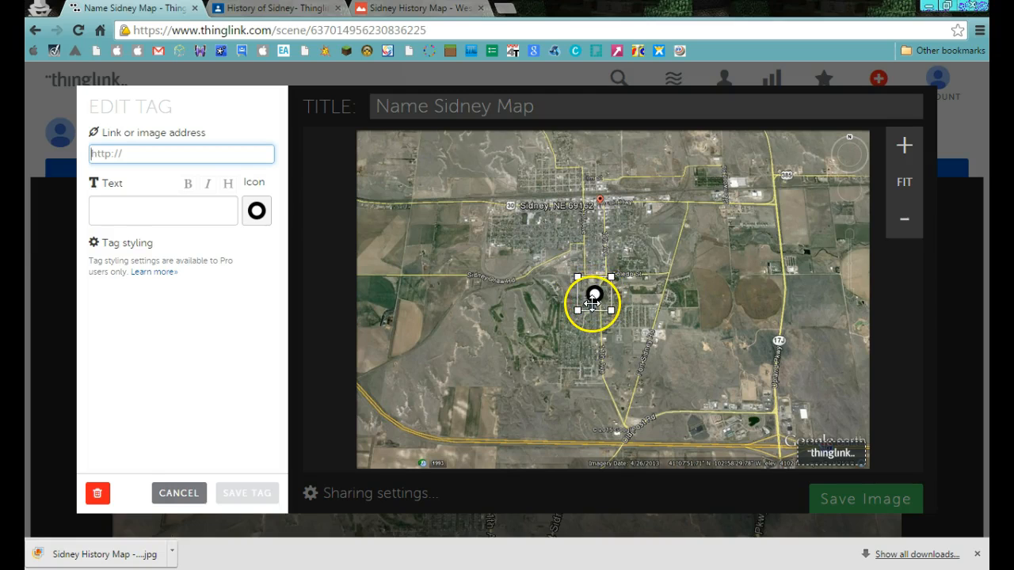
{"action": "mouse_move", "coordinate": [594, 295]}
{"action": "left_mouse_down"}
{"action": "mouse_move", "coordinate": [611, 309]}
{"action": "mouse_move", "coordinate": [540, 328]}
{"action": "left_mouse_up"}
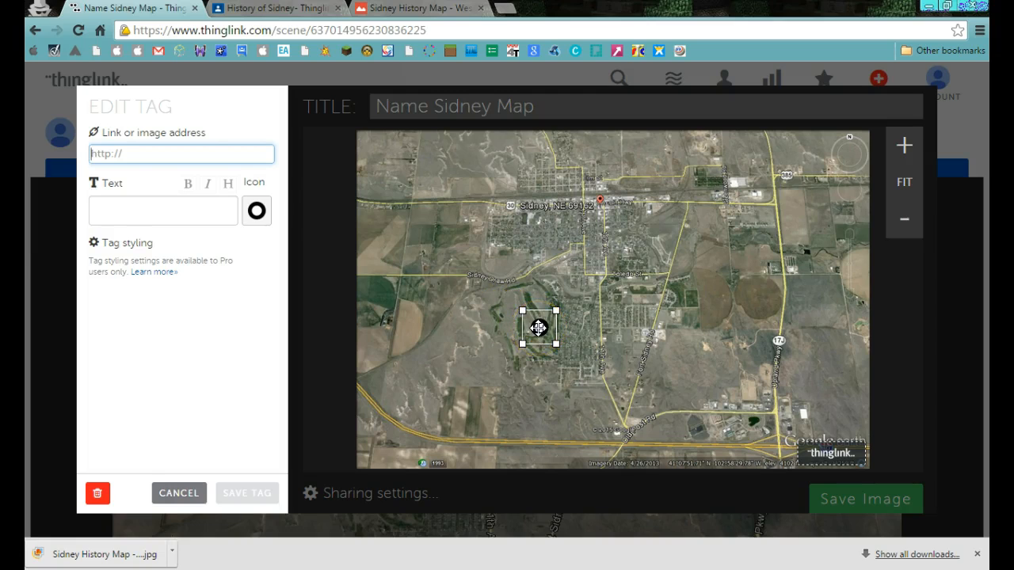
- Give the golf course tag the text "Here is the Golf Course, 3-5 sentences." and save the tag
{"action": "left_click", "coordinate": [164, 207]}
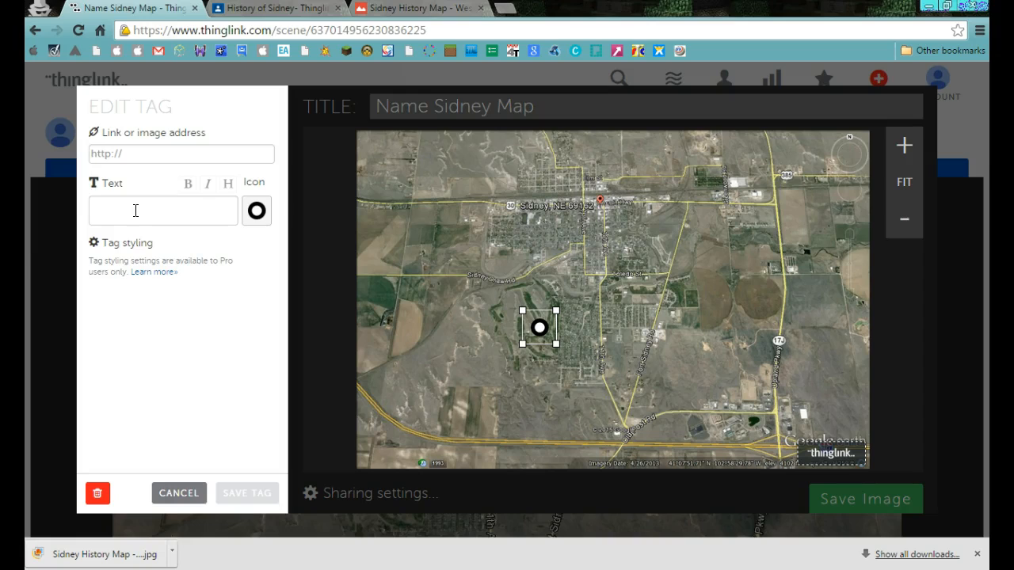
{"action": "type", "text": "Here is the"}
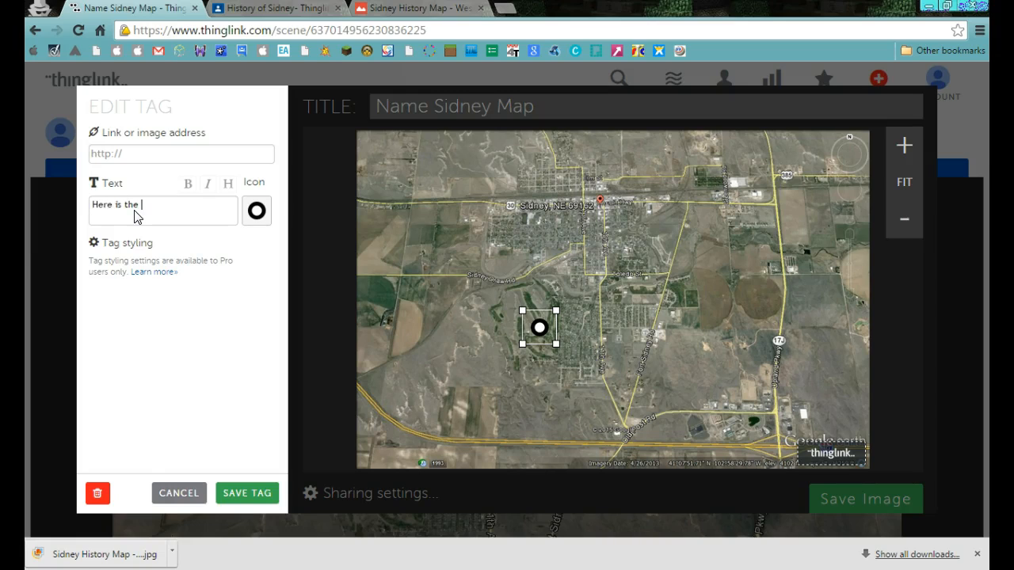
{"action": "type", "text": " Golf Course"}
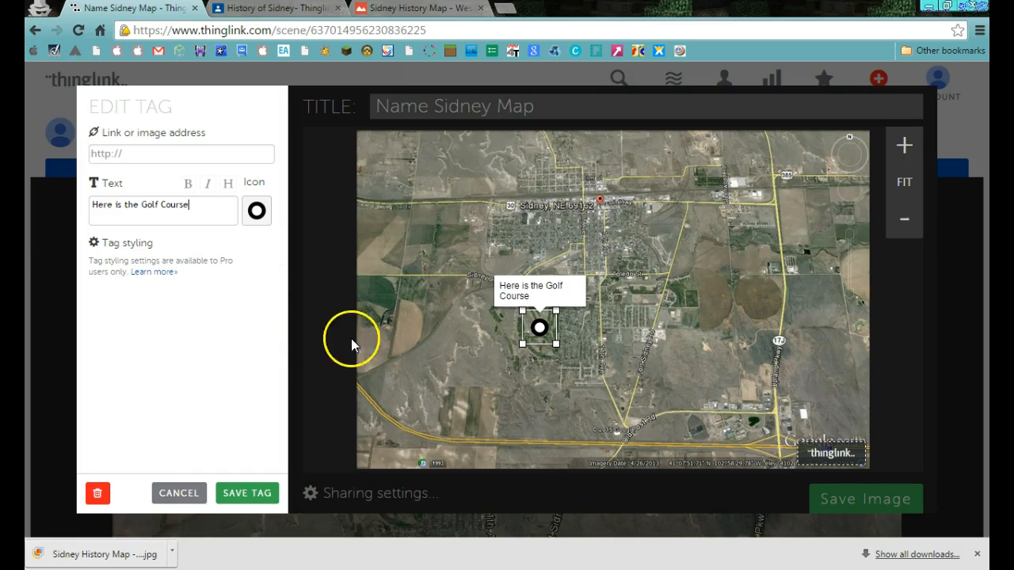
{"action": "left_click", "coordinate": [207, 205]}
{"action": "type", "text": ", 3-5"}
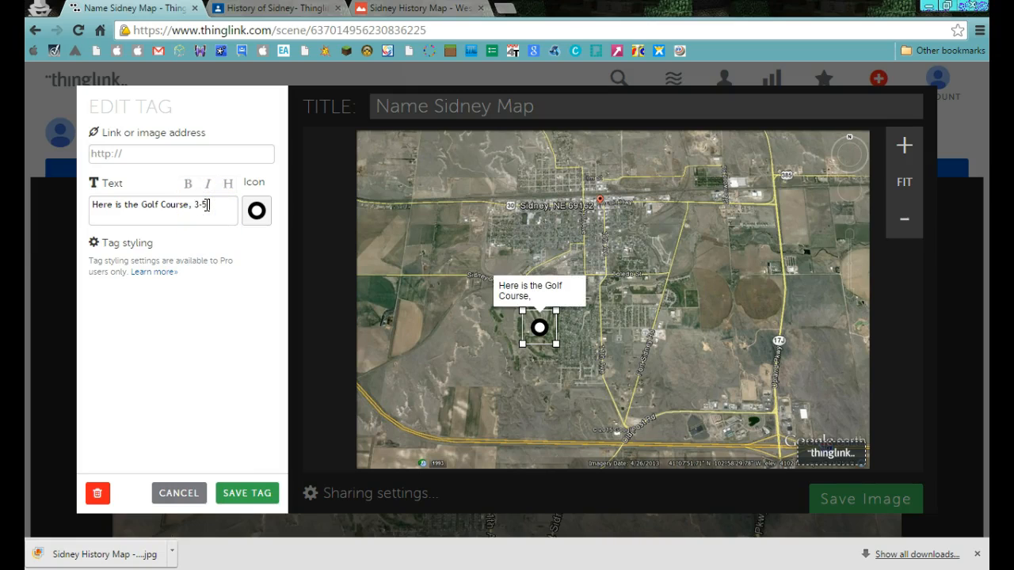
{"action": "type", "text": " sent"}
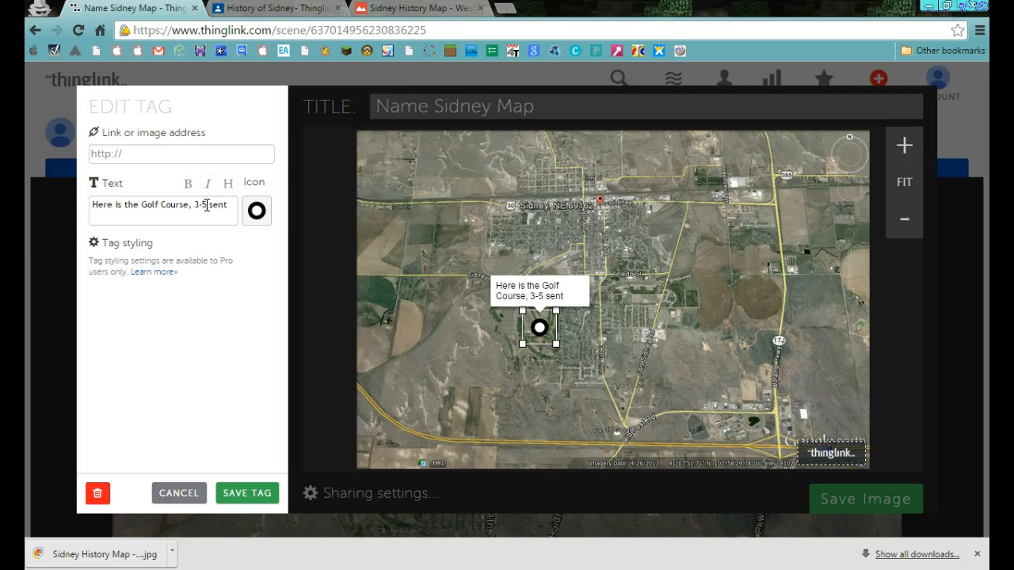
{"action": "type", "text": "ences"}
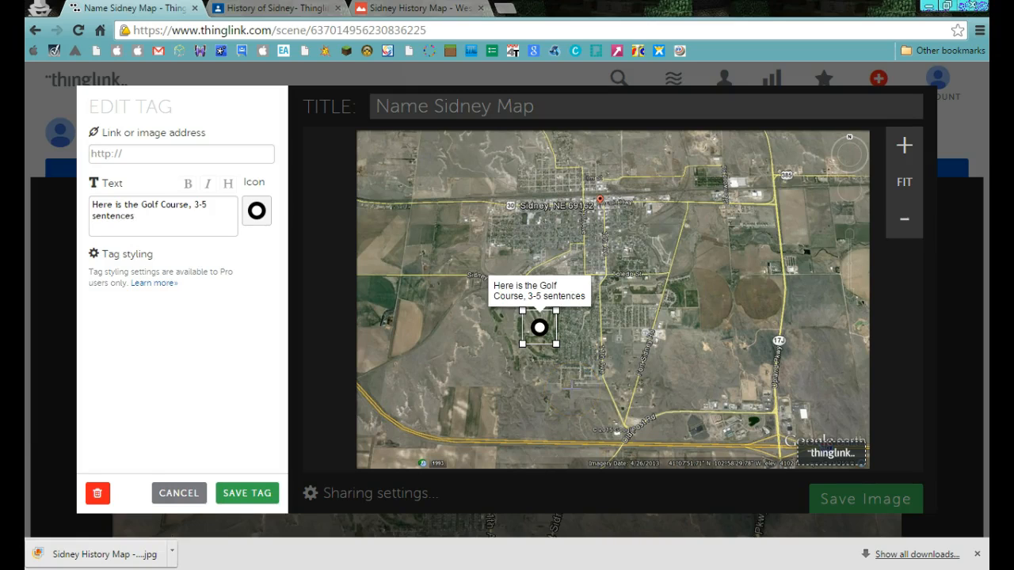
{"action": "type", "text": "."}
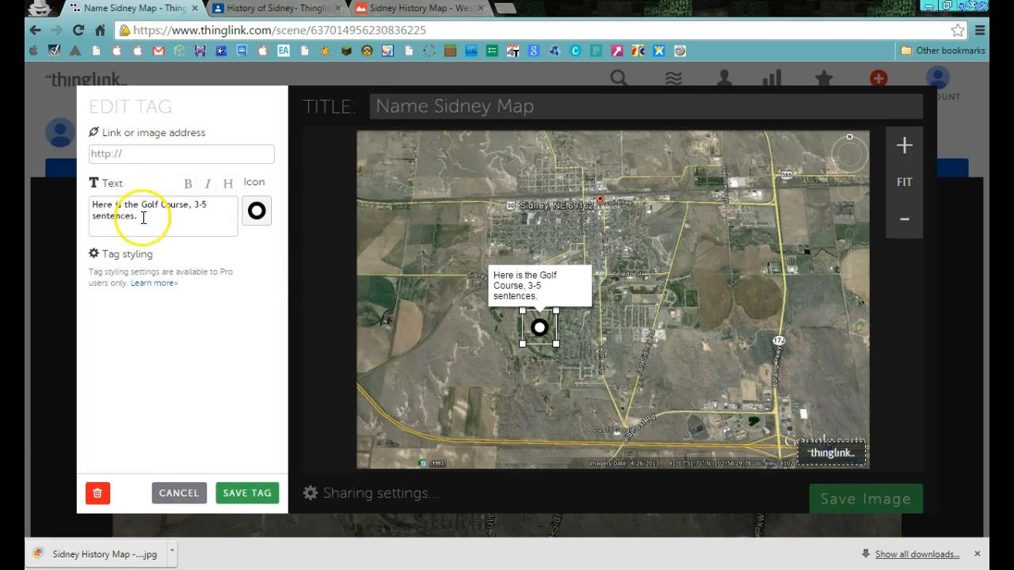
{"action": "left_click", "coordinate": [253, 493]}
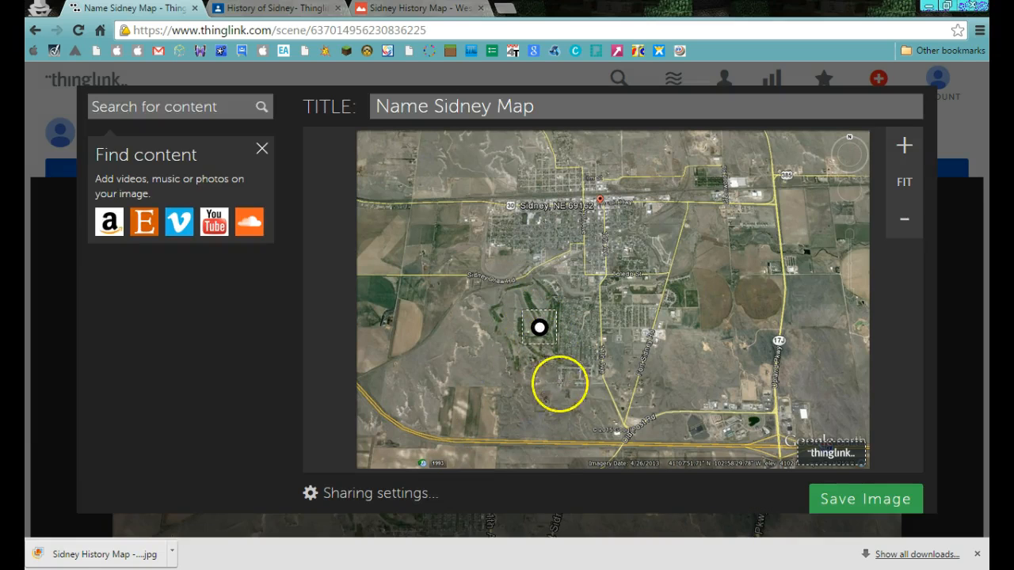
- Save the tagged map image and check the golf course tag's pop-up text on the published map
{"action": "left_click", "coordinate": [852, 502]}
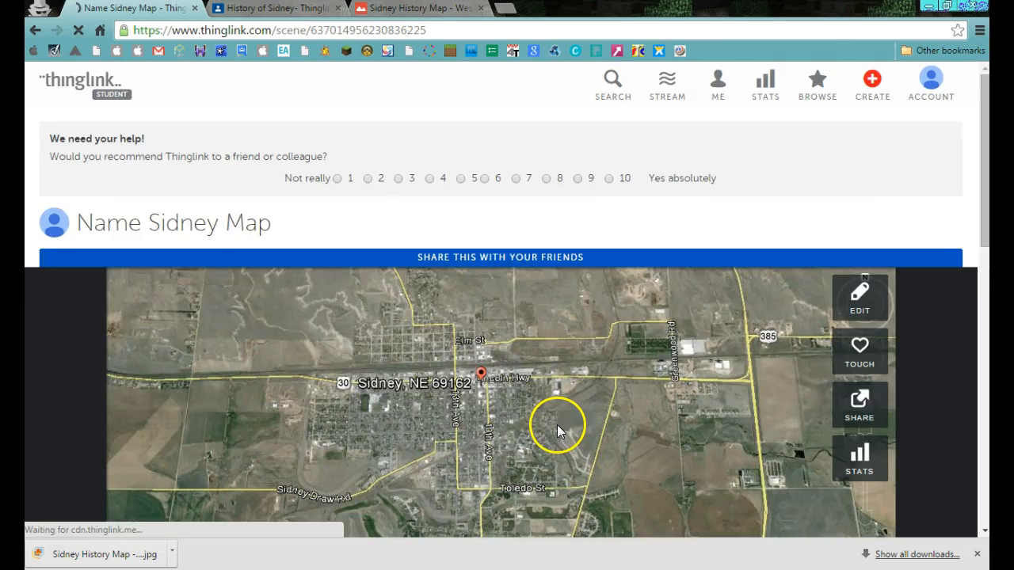
{"action": "scroll", "coordinate": [557, 425], "scroll_direction": "down", "scroll_amount": 3}
{"action": "mouse_move", "coordinate": [385, 347]}
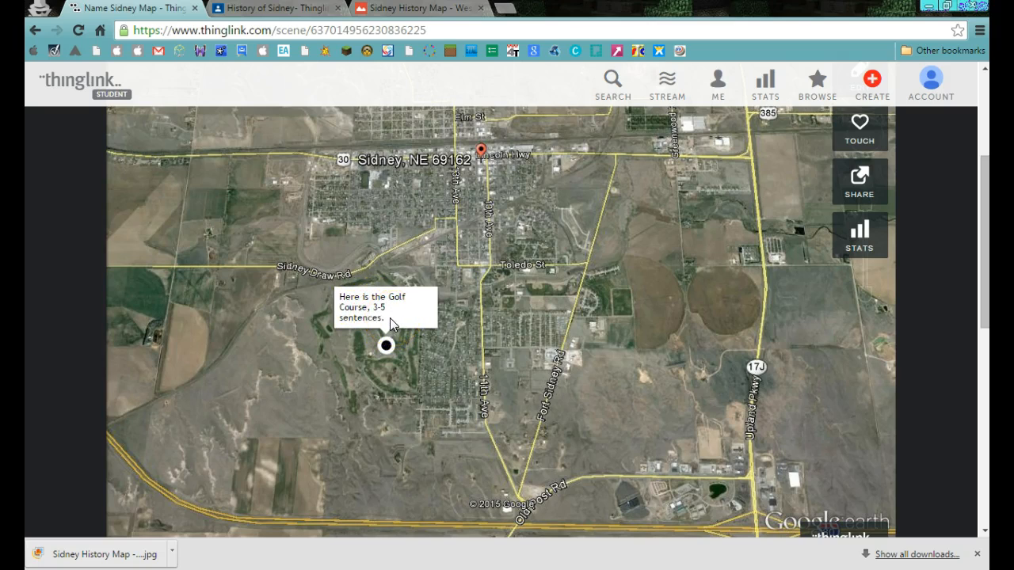
{"action": "left_click", "coordinate": [385, 348]}
{"action": "scroll", "coordinate": [386, 352], "scroll_direction": "up", "scroll_amount": 2}
{"action": "scroll", "coordinate": [387, 352], "scroll_direction": "down", "scroll_amount": 1}
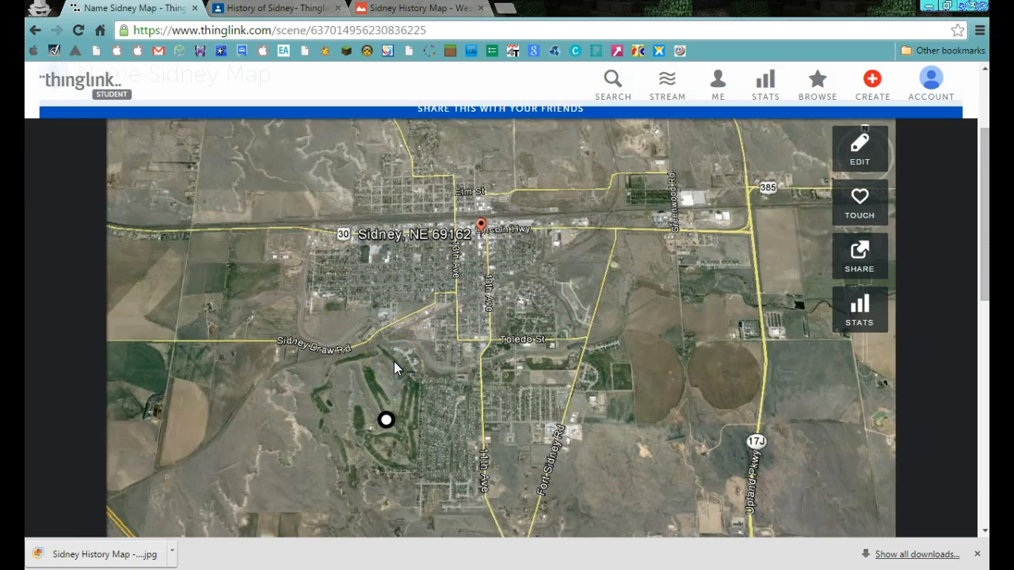
{"action": "mouse_move", "coordinate": [388, 415]}
{"action": "left_click", "coordinate": [514, 372]}
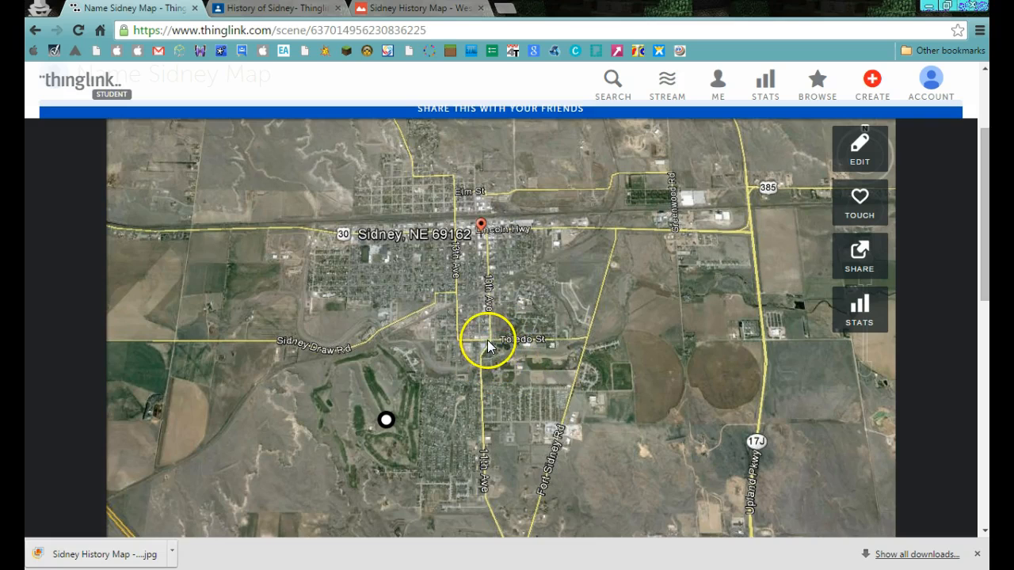